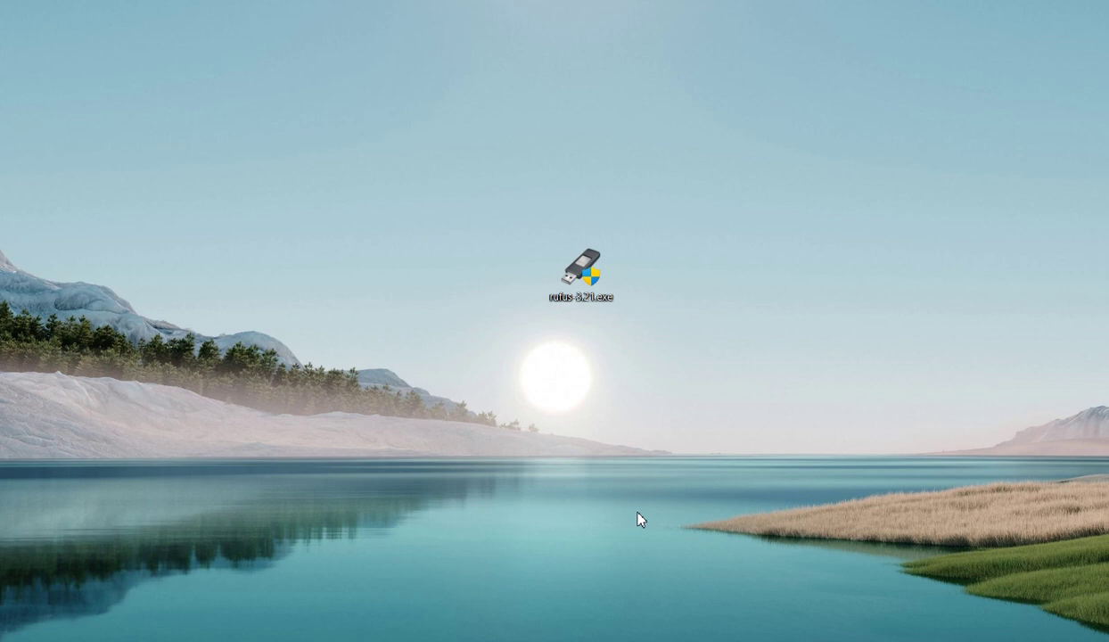
Switch to File Explorer, locate lubuntu-22.04.2-desktop-amd64.iso in the OS folder under Downloads, and minimise the window
{"action": "mouse_move", "coordinate": [614, 641]}
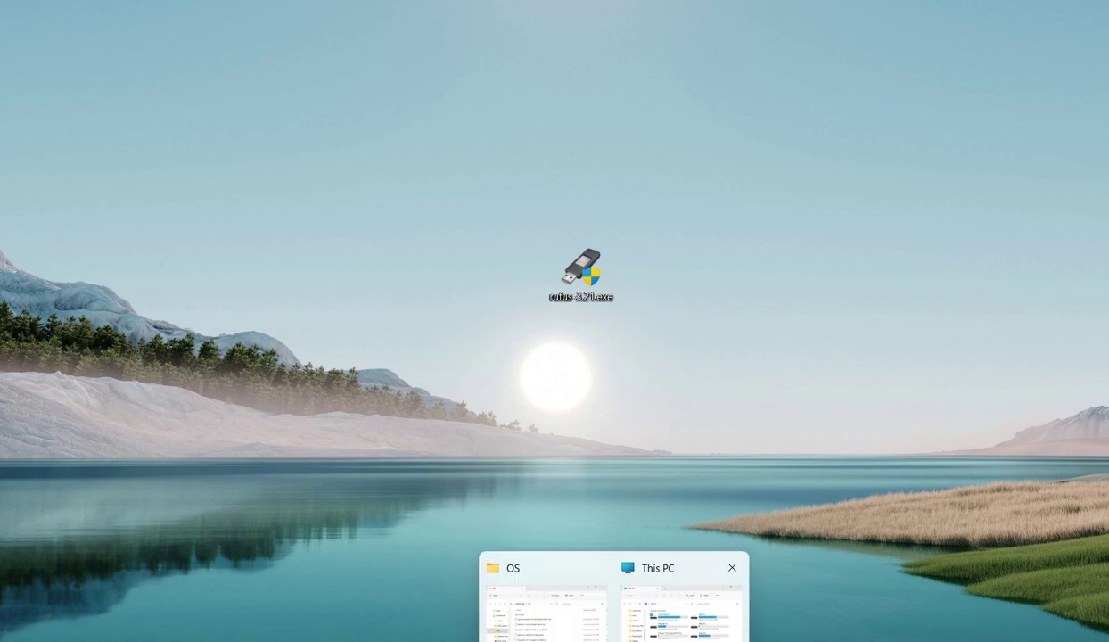
{"action": "left_click", "coordinate": [570, 624]}
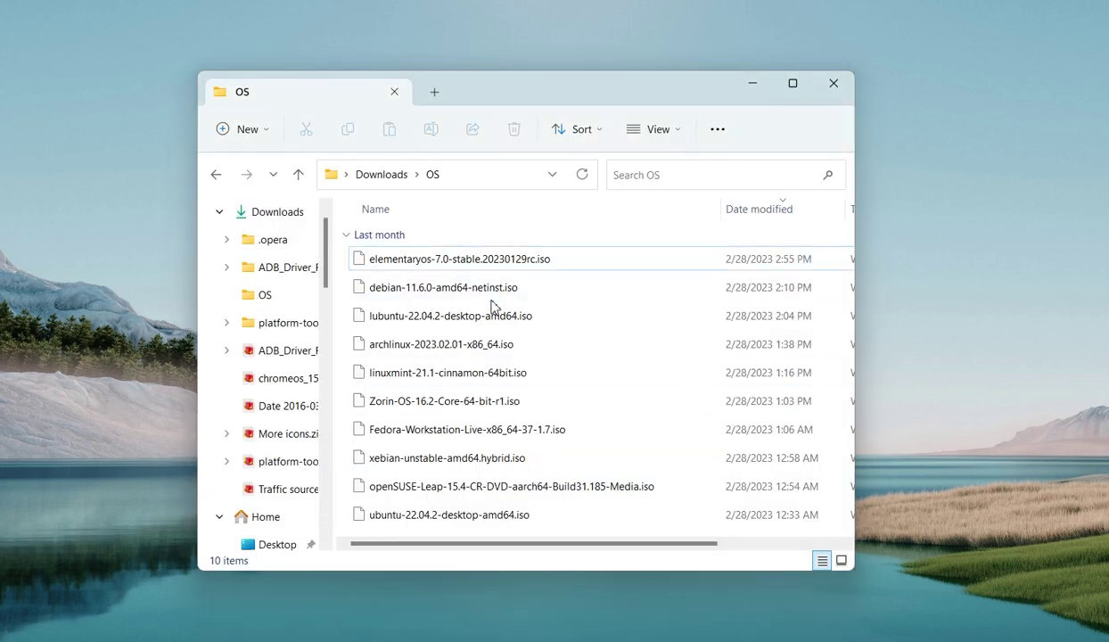
{"action": "left_click", "coordinate": [412, 321]}
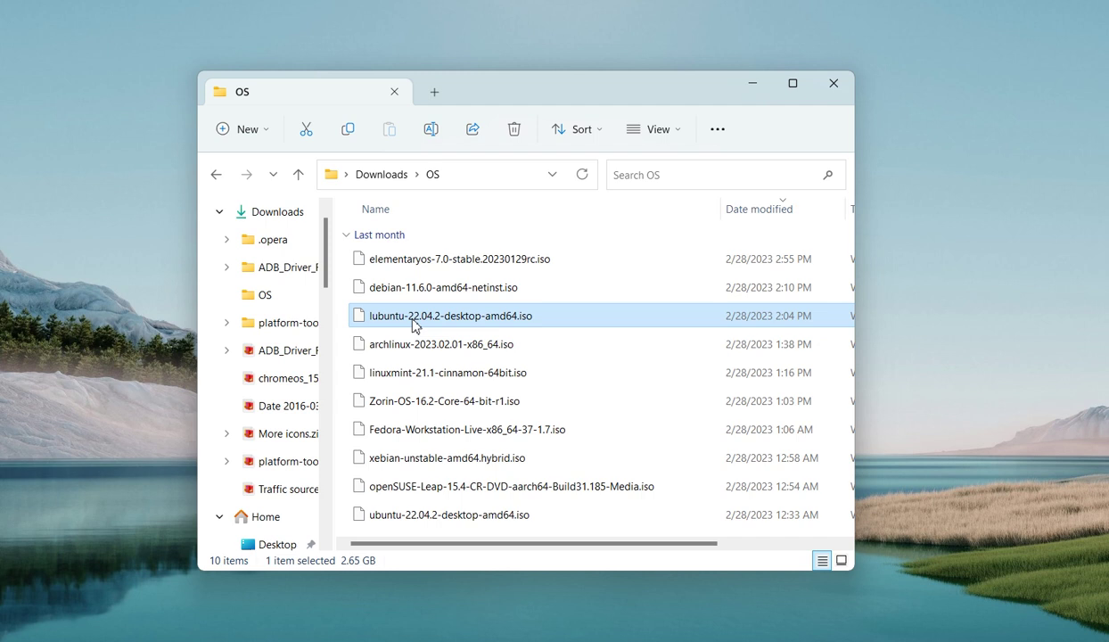
{"action": "left_click", "coordinate": [751, 83]}
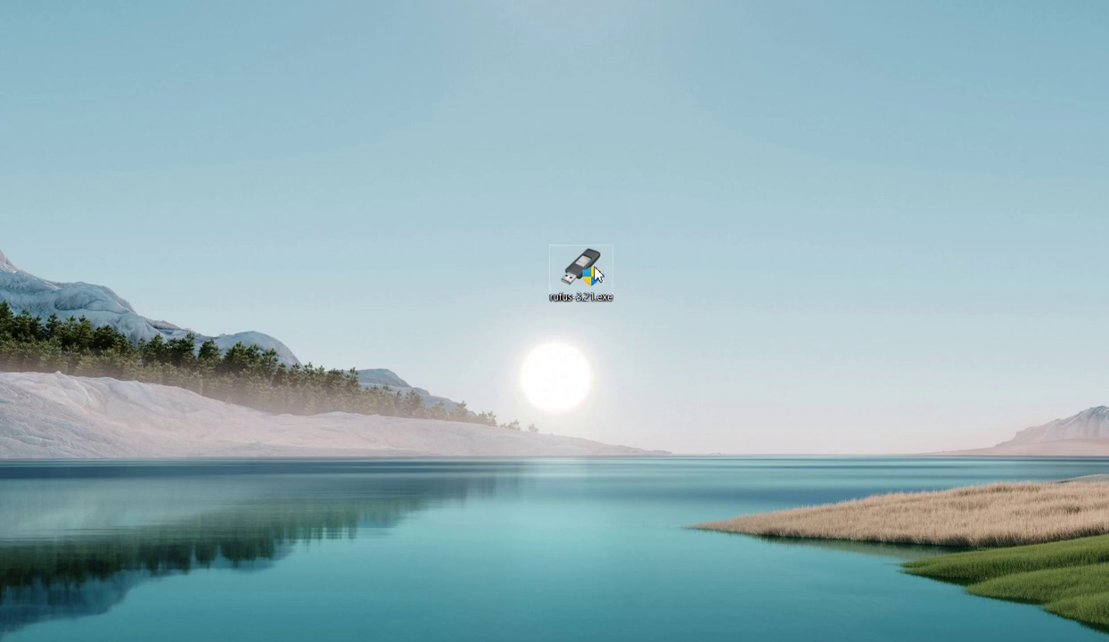
Launch Rufus from rufus-3.21.exe on the desktop and choose the 64 GB Install Debian GNU/Linux (G:) drive as the device
{"action": "mouse_move", "coordinate": [584, 279]}
{"action": "double_click", "coordinate": [584, 284]}
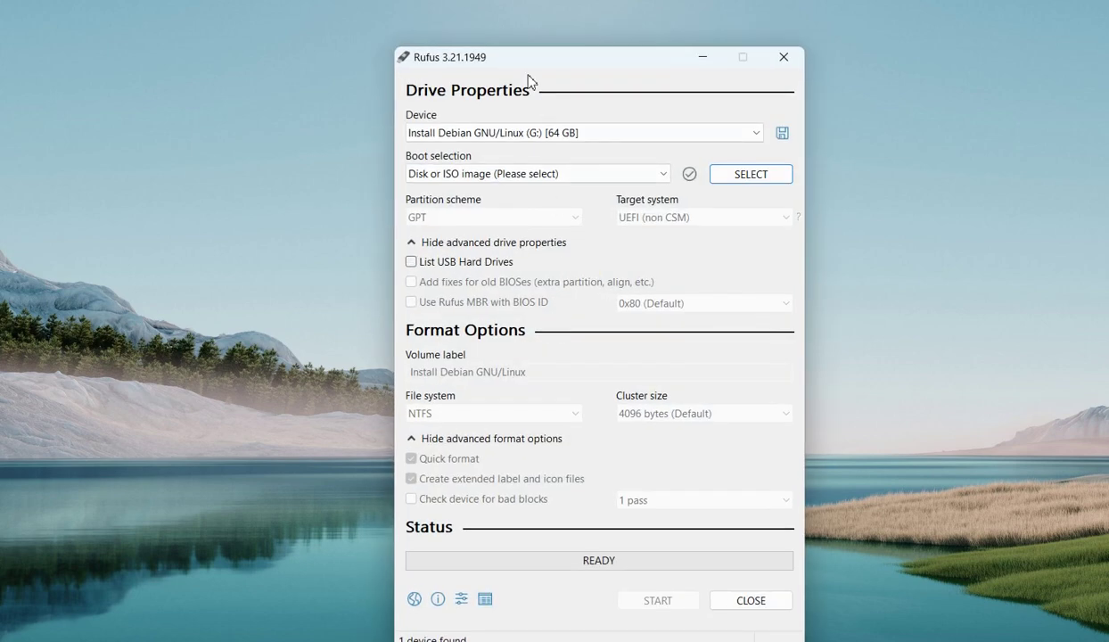
{"action": "left_click_drag", "start_coordinate": [522, 64], "coordinate": [531, 29]}
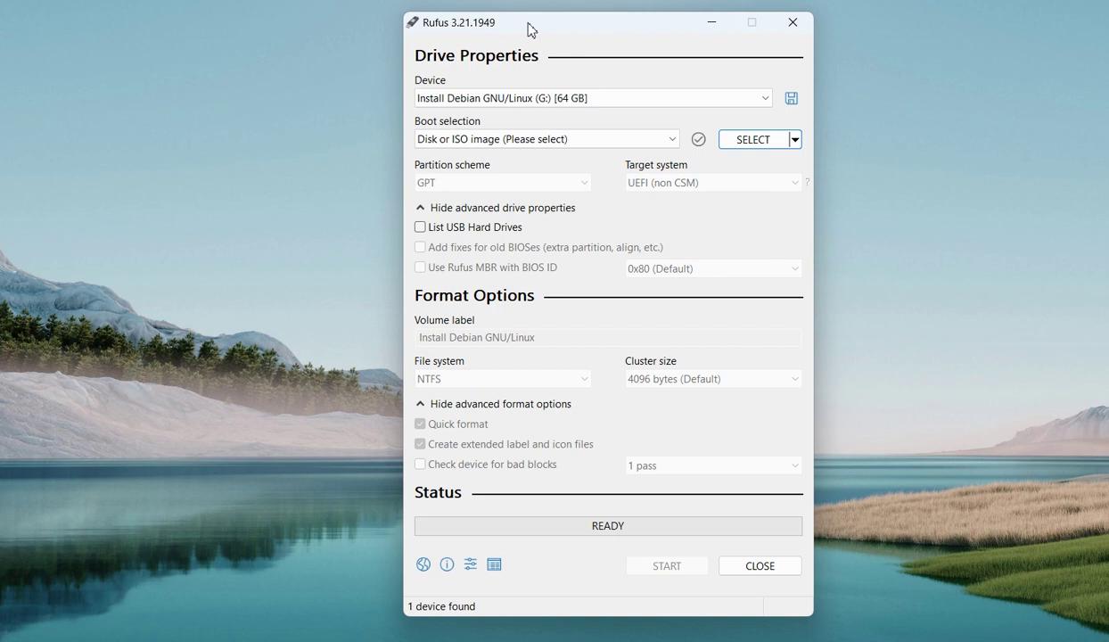
{"action": "left_click", "coordinate": [526, 101]}
{"action": "left_click", "coordinate": [522, 116]}
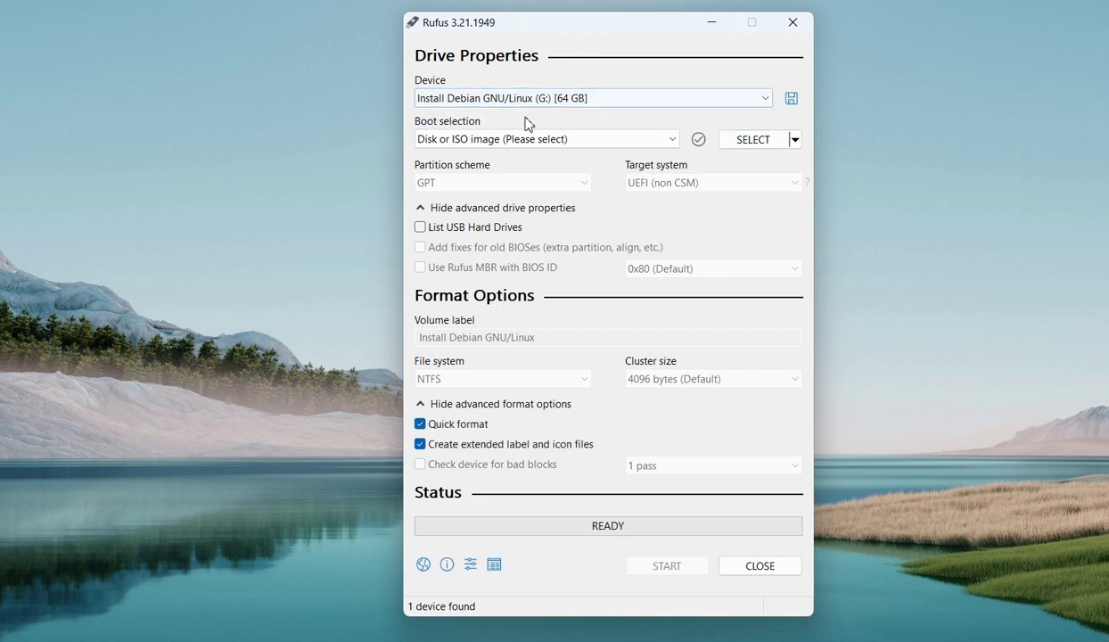
Load lubuntu-22.04.2-desktop-amd64.iso from the OS folder as the boot image
{"action": "left_click", "coordinate": [761, 144]}
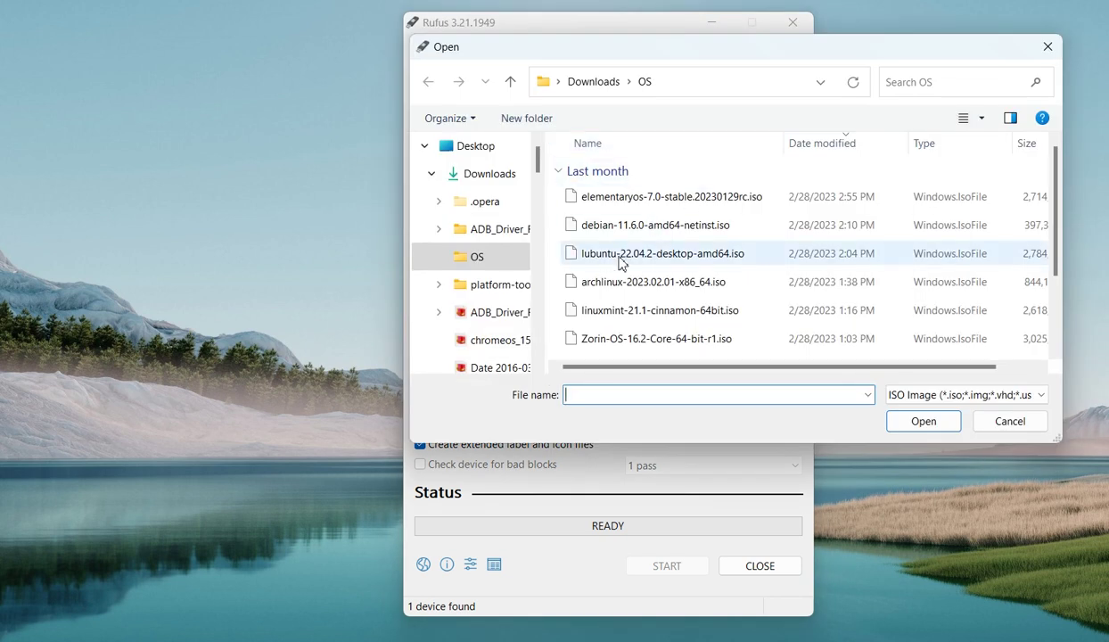
{"action": "left_click", "coordinate": [619, 257]}
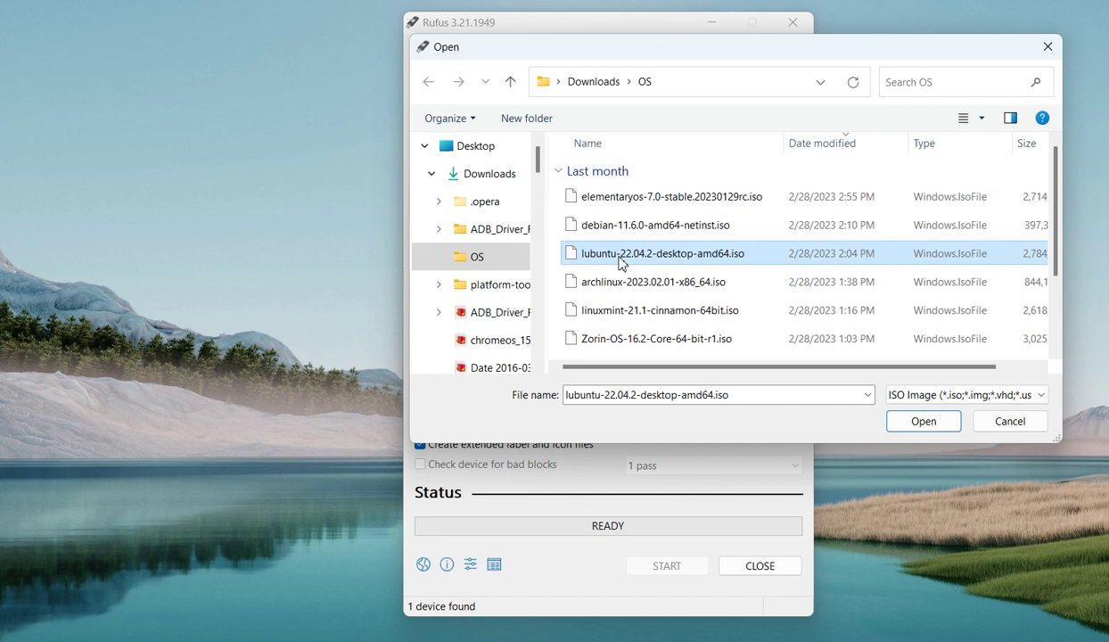
{"action": "double_click", "coordinate": [619, 256]}
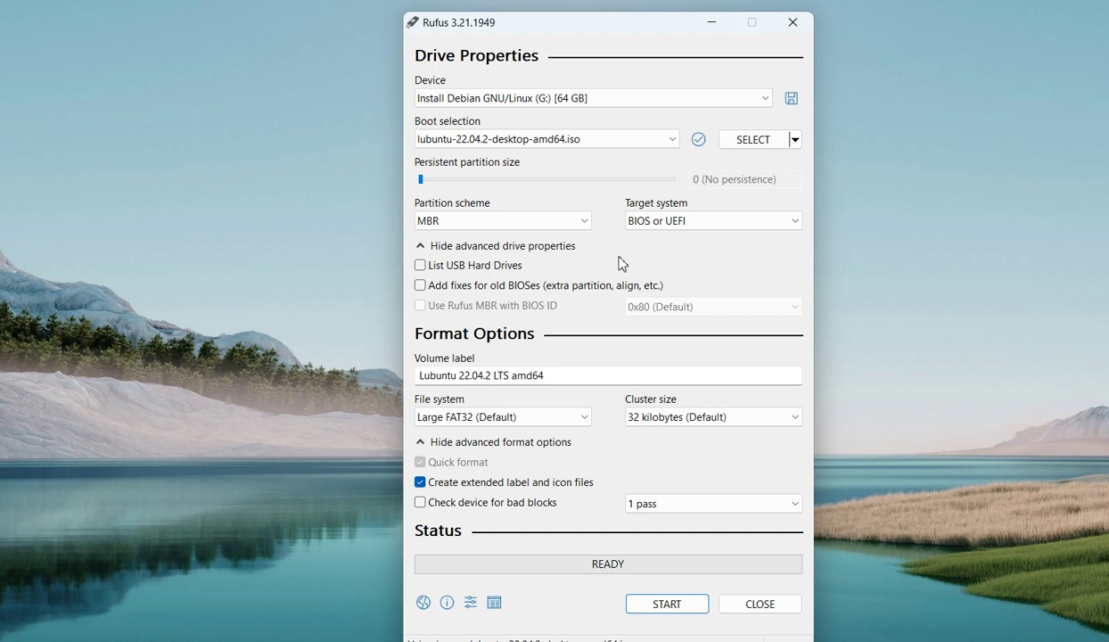
Set the partition scheme to GPT and the file system to NTFS
{"action": "left_click", "coordinate": [493, 222]}
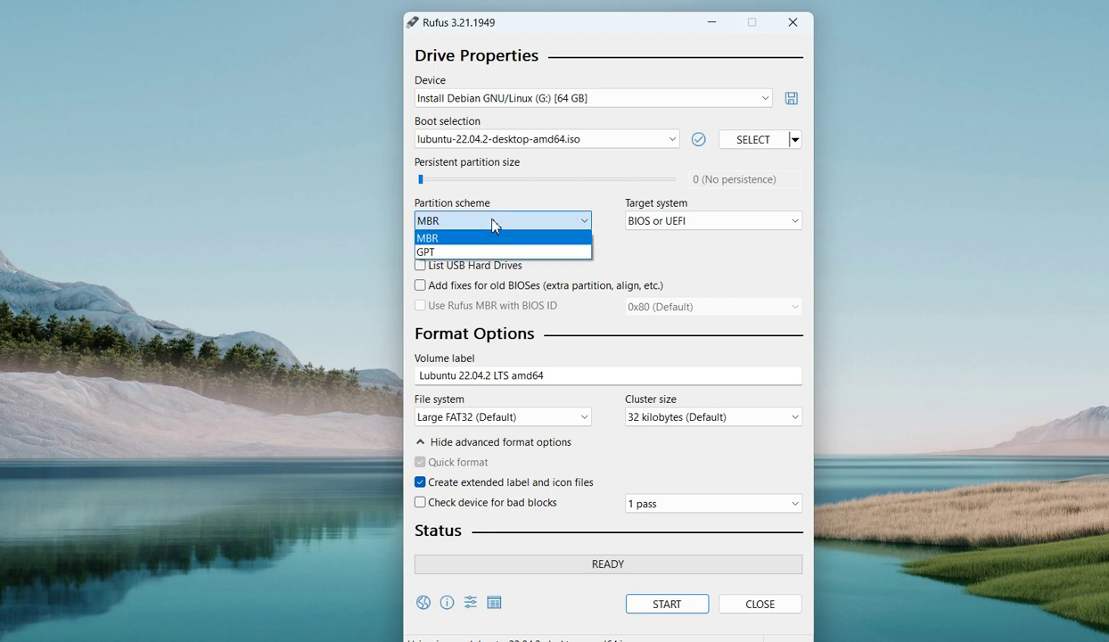
{"action": "left_click", "coordinate": [457, 253]}
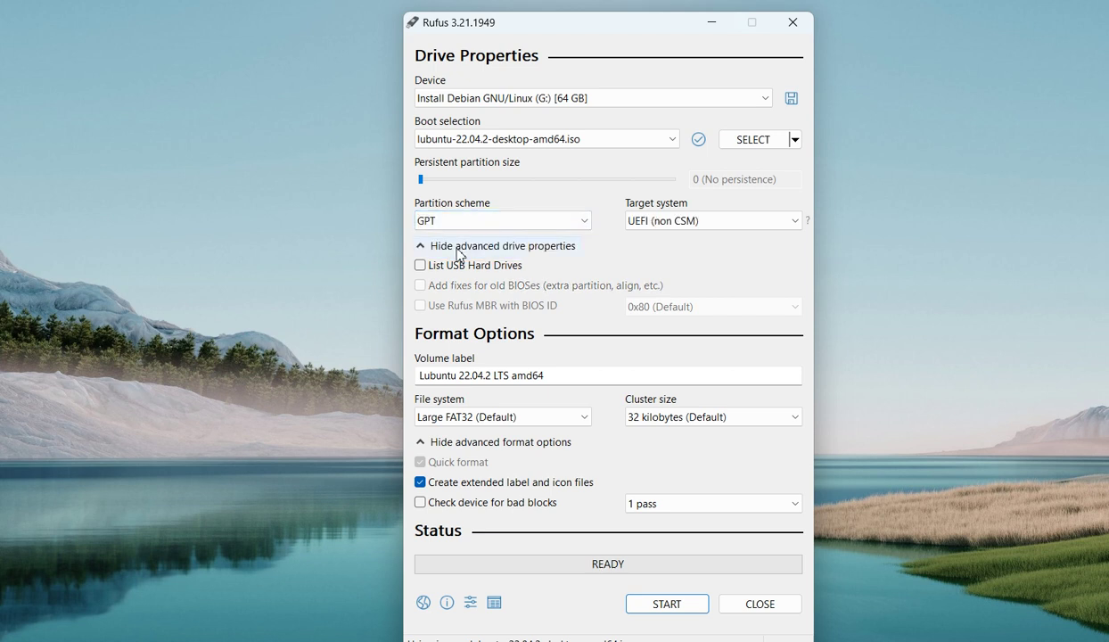
{"action": "left_click", "coordinate": [457, 417]}
{"action": "left_click", "coordinate": [450, 446]}
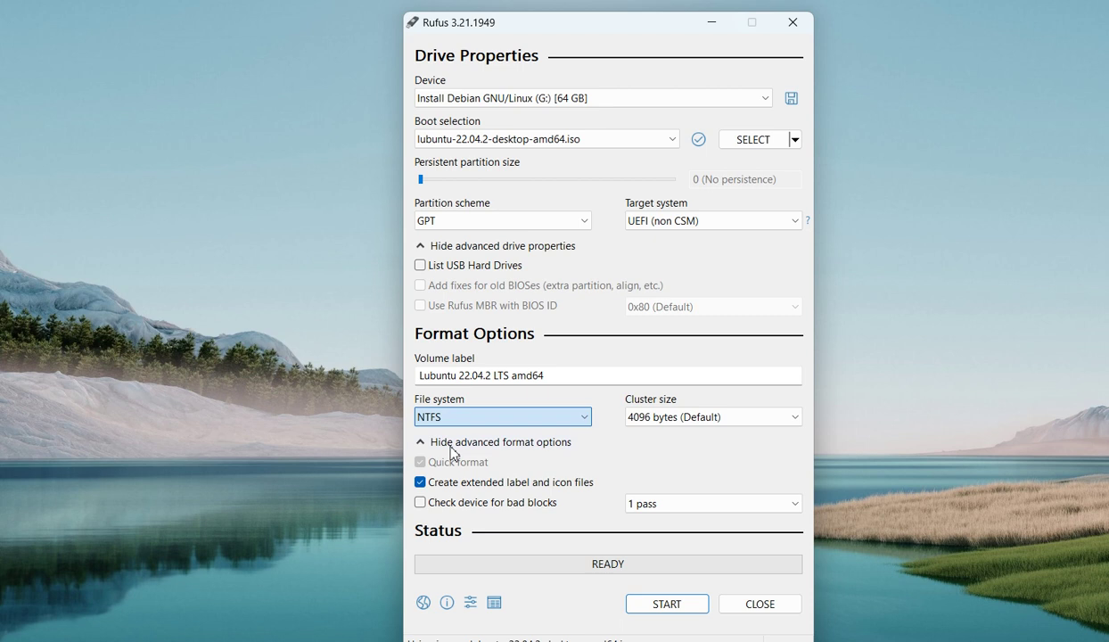
{"action": "left_click", "coordinate": [420, 507]}
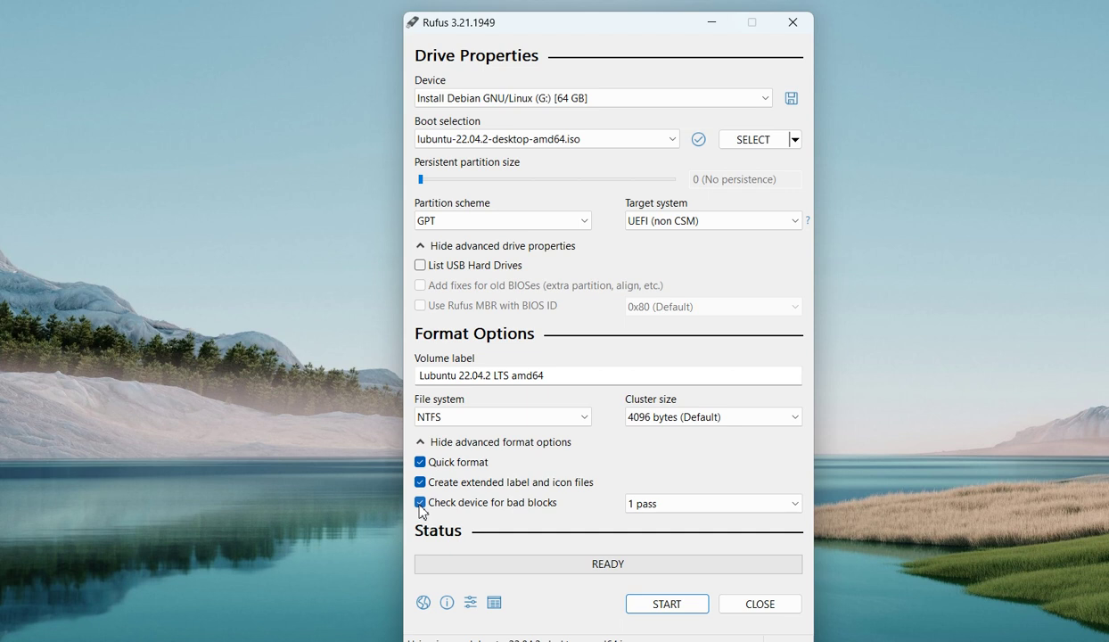
{"action": "left_click", "coordinate": [421, 505]}
{"action": "left_click", "coordinate": [421, 505]}
{"action": "left_click", "coordinate": [421, 504]}
{"action": "left_click", "coordinate": [421, 504]}
{"action": "left_click", "coordinate": [421, 505]}
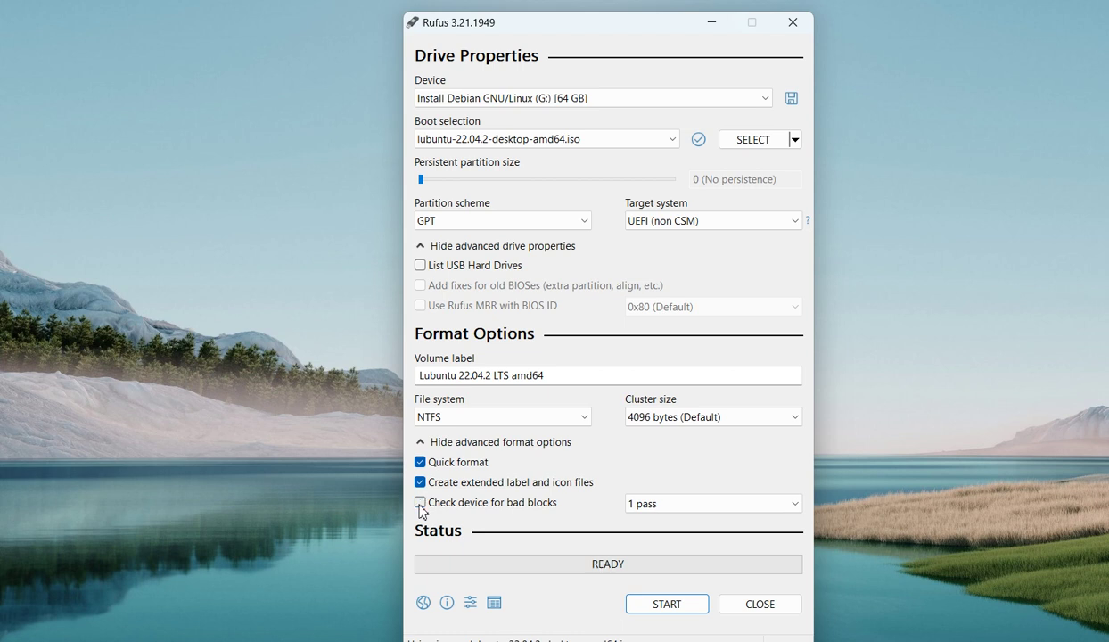
Write the Lubuntu image to the USB drive in ISO Image mode, accepting the loss of its data, and close Rufus on completion
{"action": "left_click", "coordinate": [665, 609]}
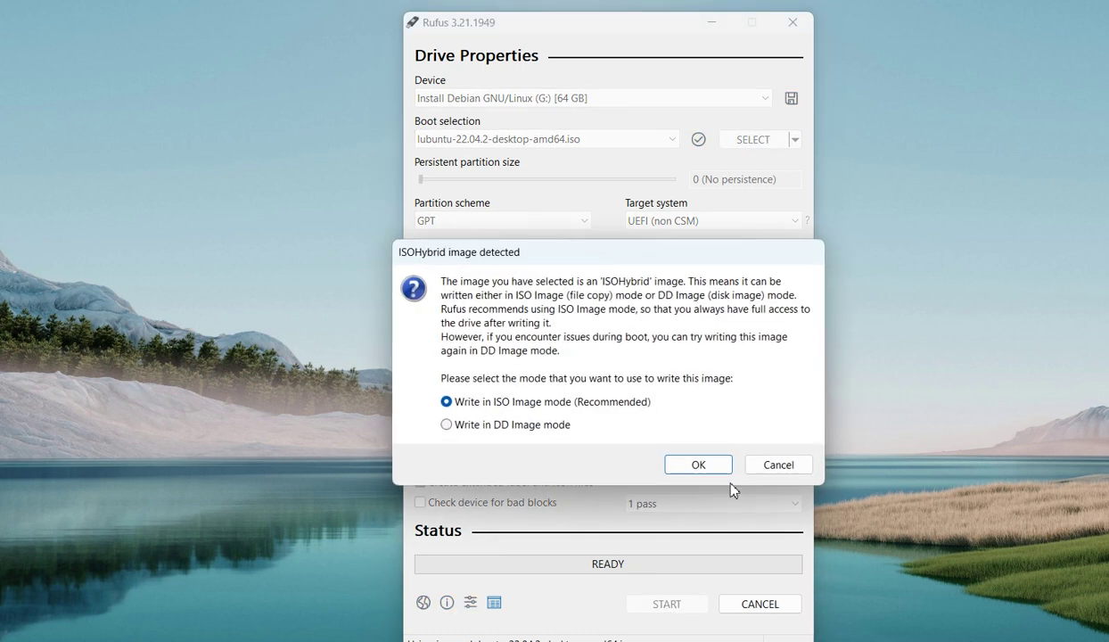
{"action": "left_click", "coordinate": [701, 467]}
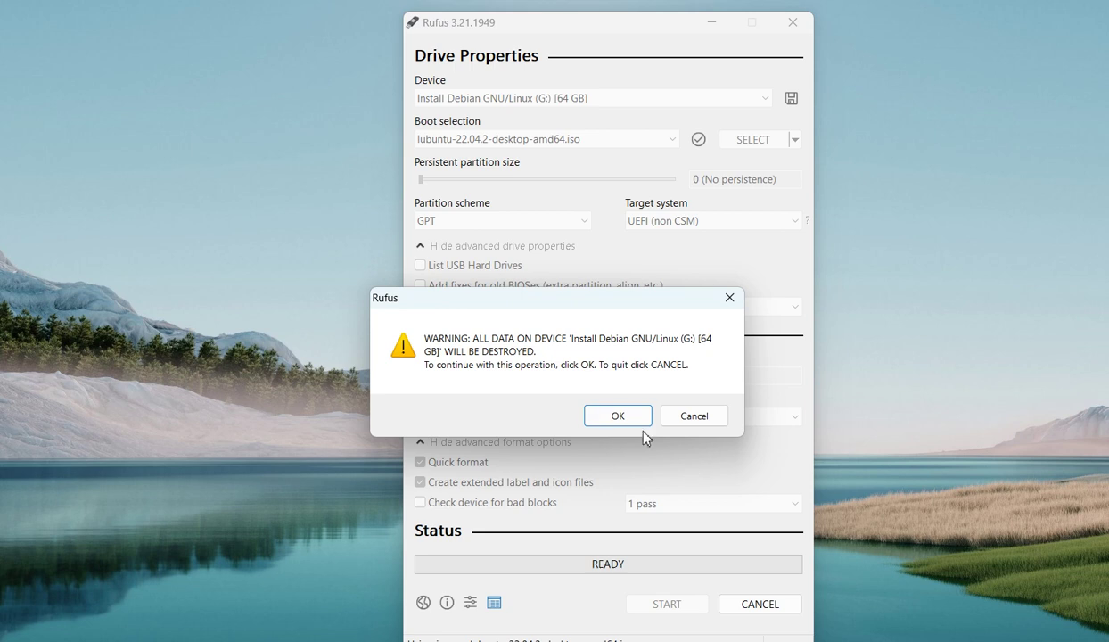
{"action": "left_click", "coordinate": [624, 422]}
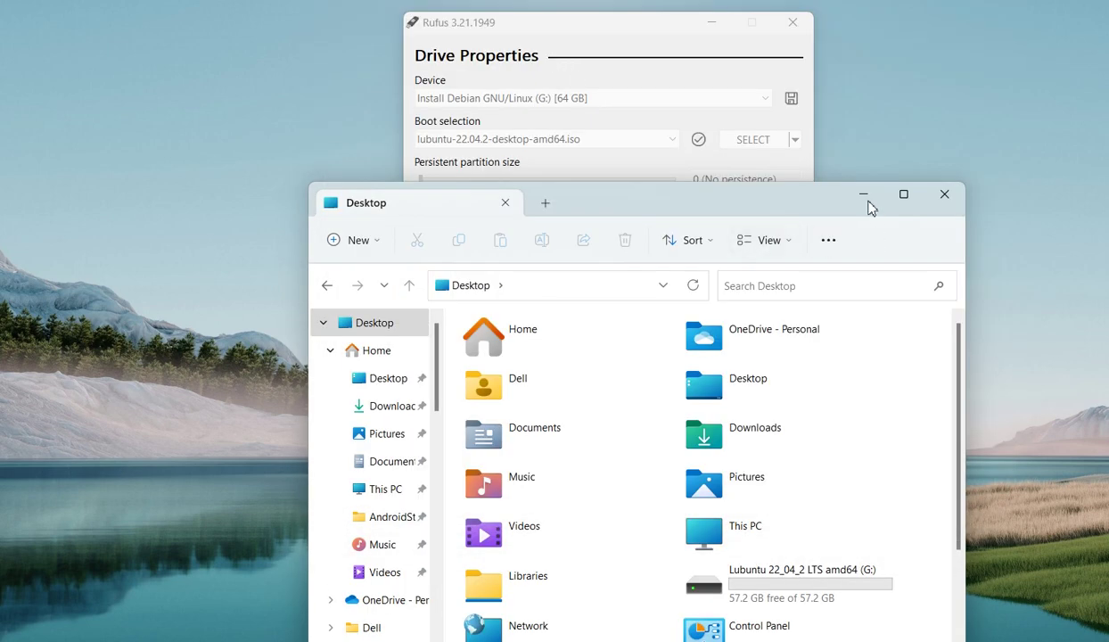
{"action": "left_click", "coordinate": [653, 36]}
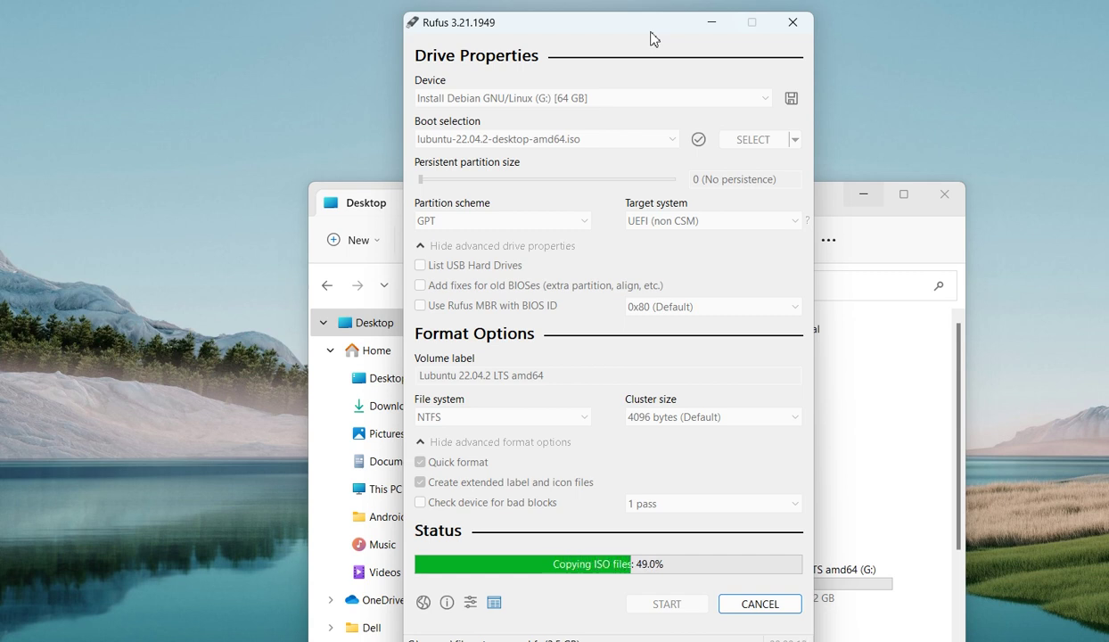
{"action": "left_click_drag", "start_coordinate": [618, 25], "coordinate": [628, 15]}
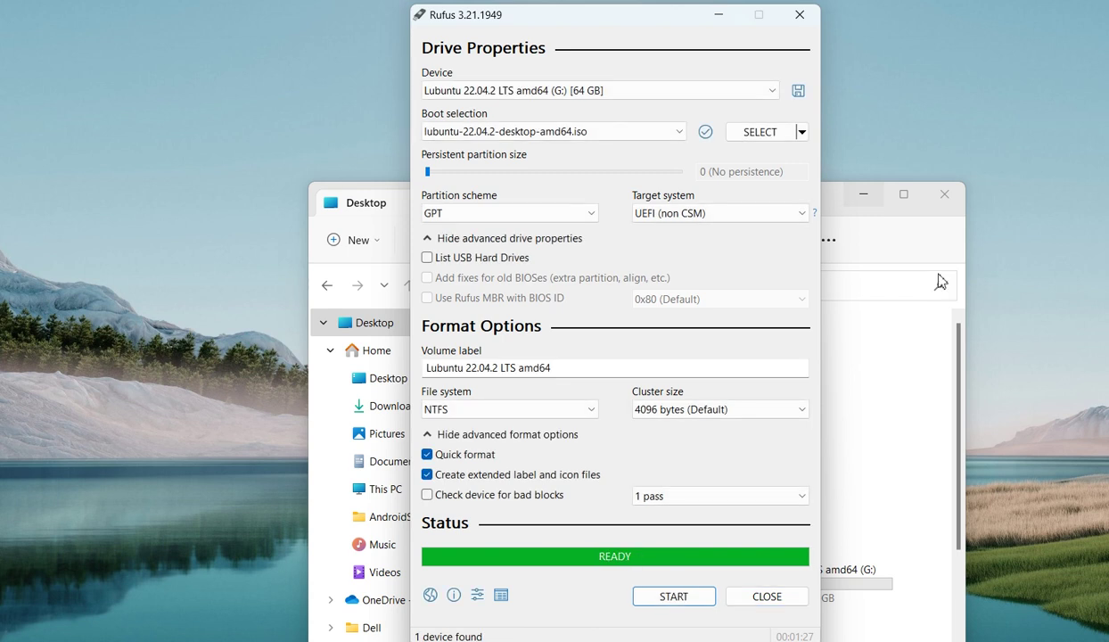
{"action": "left_click", "coordinate": [765, 597]}
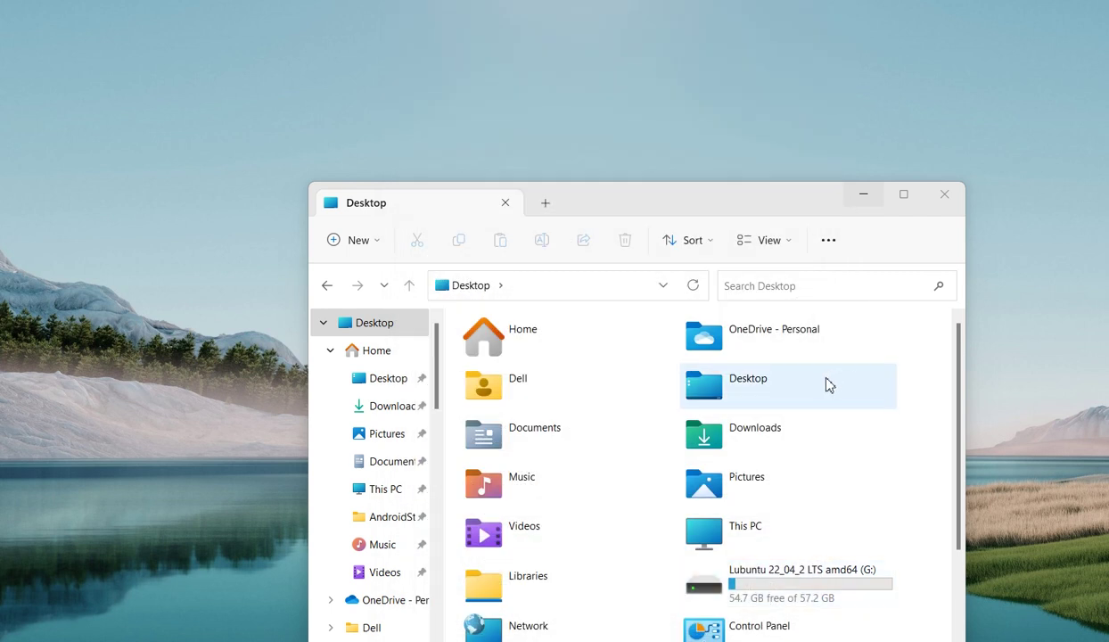
Open the Lubuntu 22_04_2 LTS amd64 (G:) drive through This PC and examine the files written to it
{"action": "double_click", "coordinate": [693, 526]}
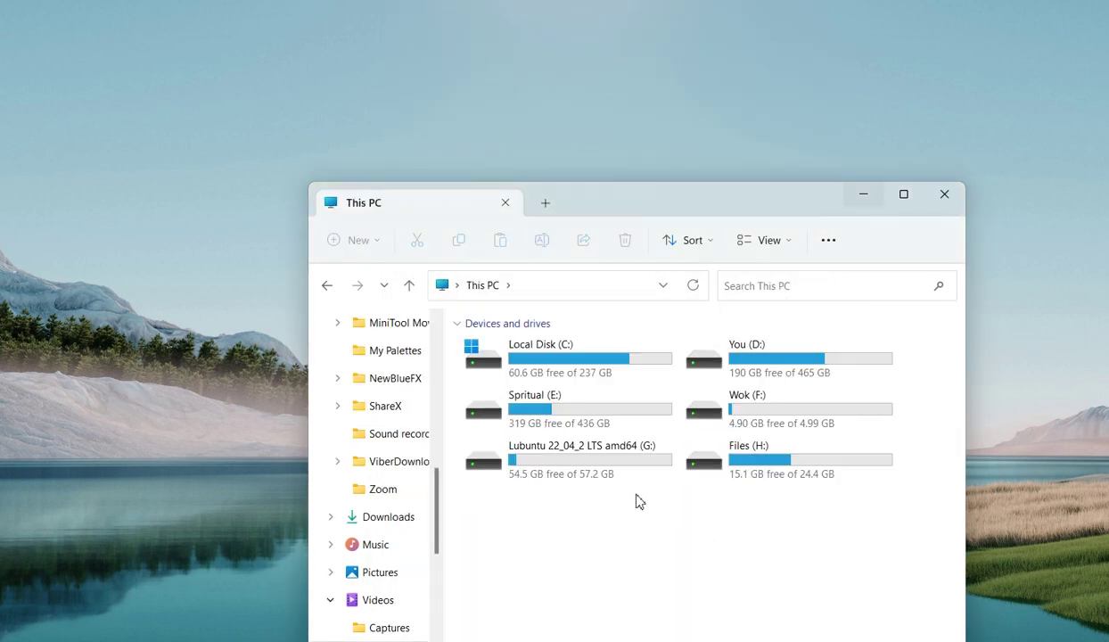
{"action": "double_click", "coordinate": [526, 452]}
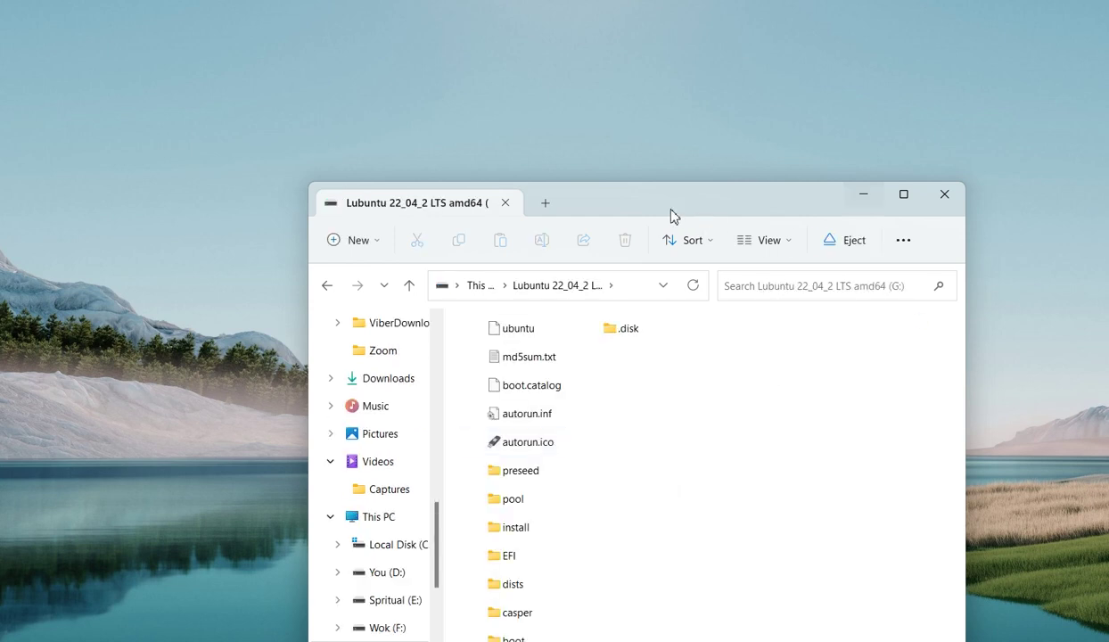
{"action": "left_click_drag", "start_coordinate": [672, 216], "coordinate": [628, 92]}
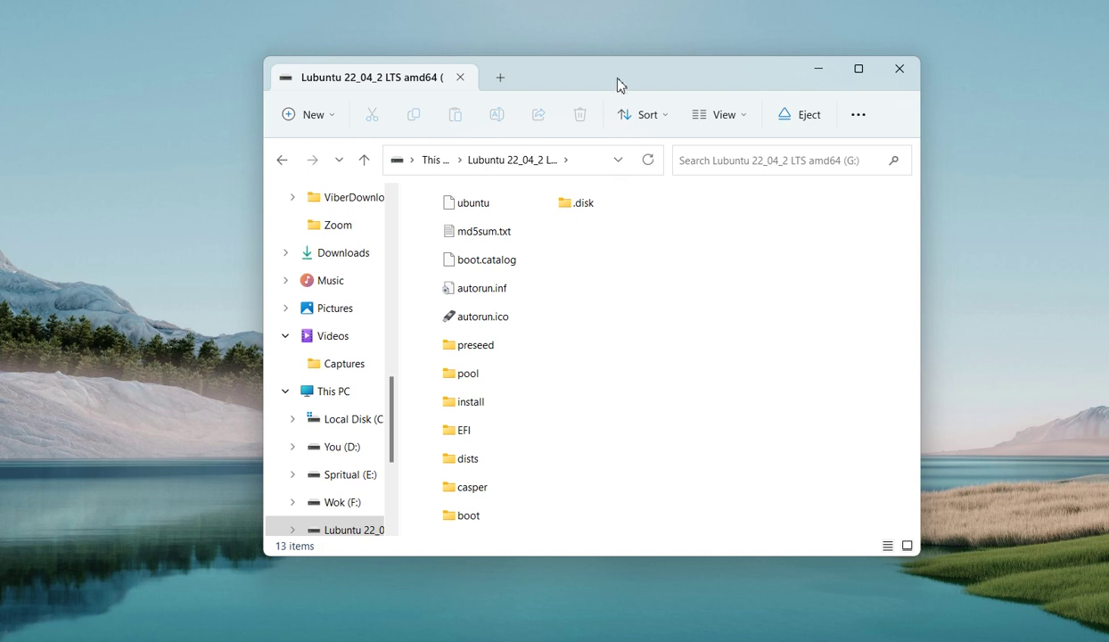
{"action": "left_click_drag", "start_coordinate": [616, 80], "coordinate": [606, 105]}
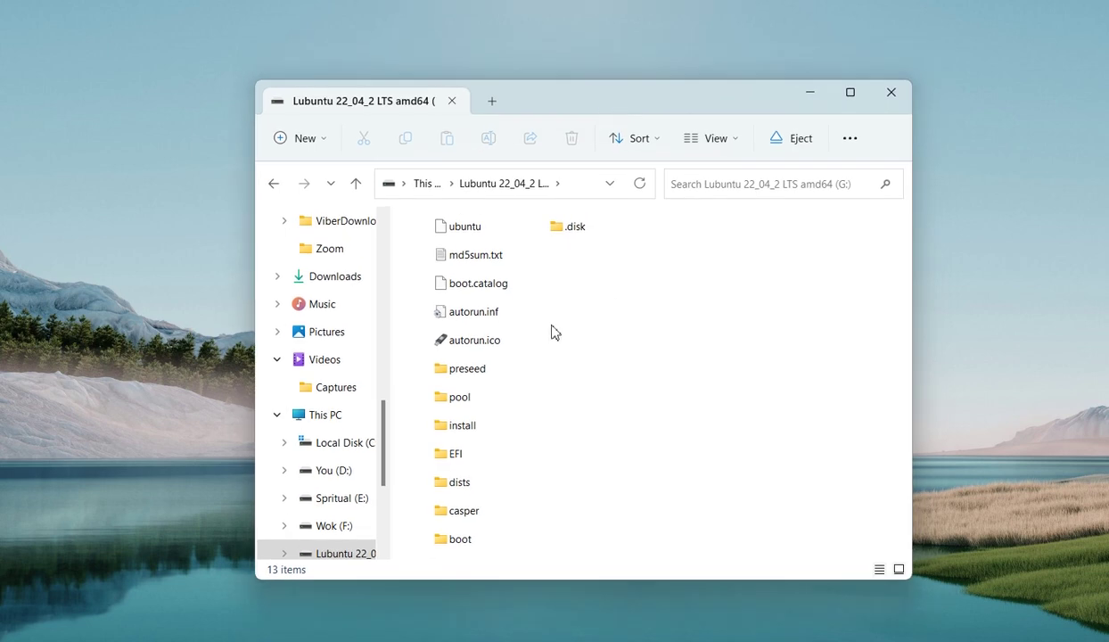